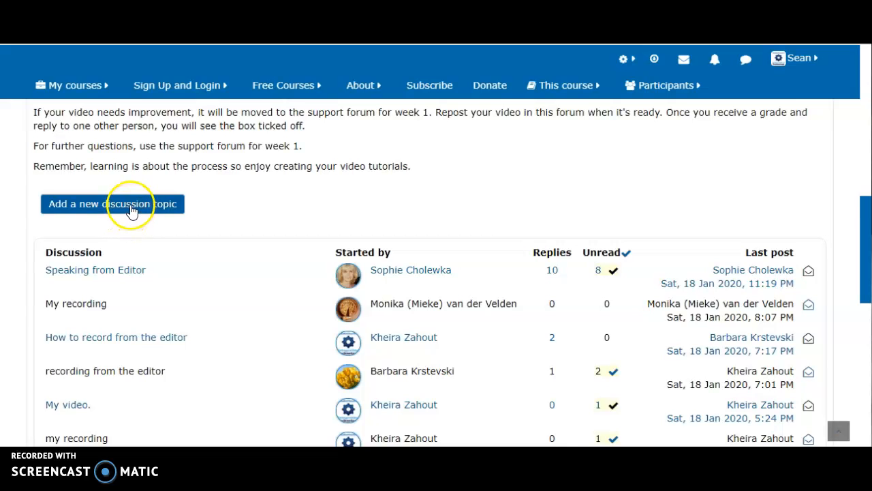
# - Start a new discussion topic in the Recording from the Editor Video Tutorial forum
pyautogui.click(132, 209)
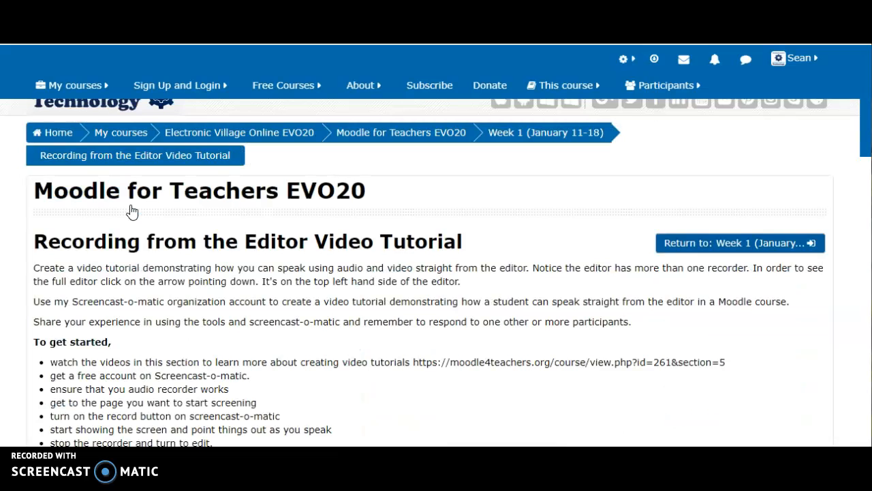
pyautogui.scroll(1, 132, 210)
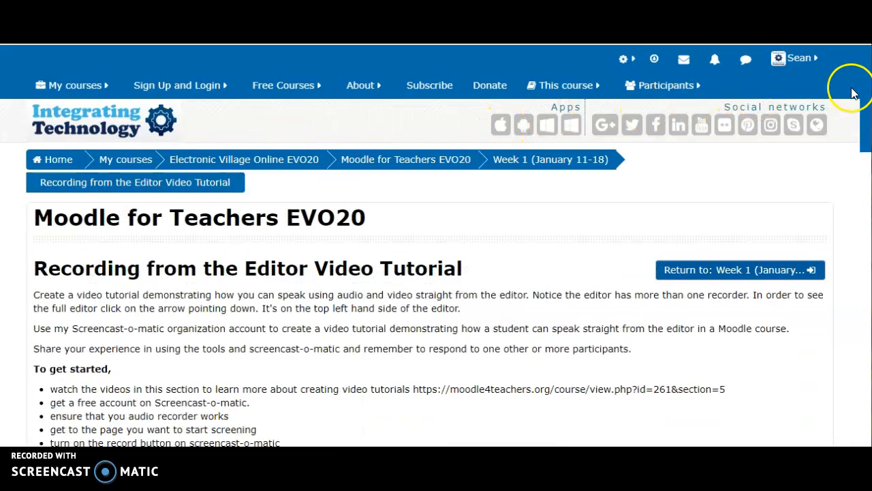
pyautogui.moveTo(868, 96); pyautogui.dragTo(864, 255)
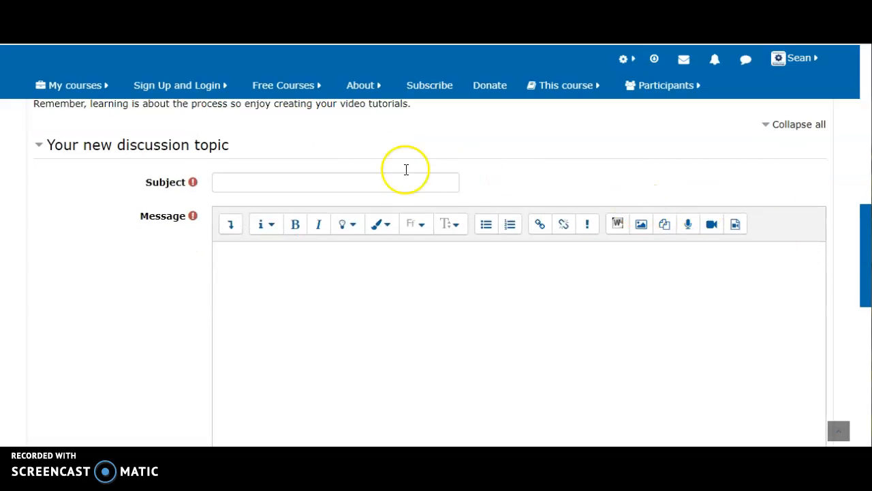
# - Enter "How to record audio using editor" as the subject of the new discussion topic
pyautogui.click(371, 176)
pyautogui.write('How t')
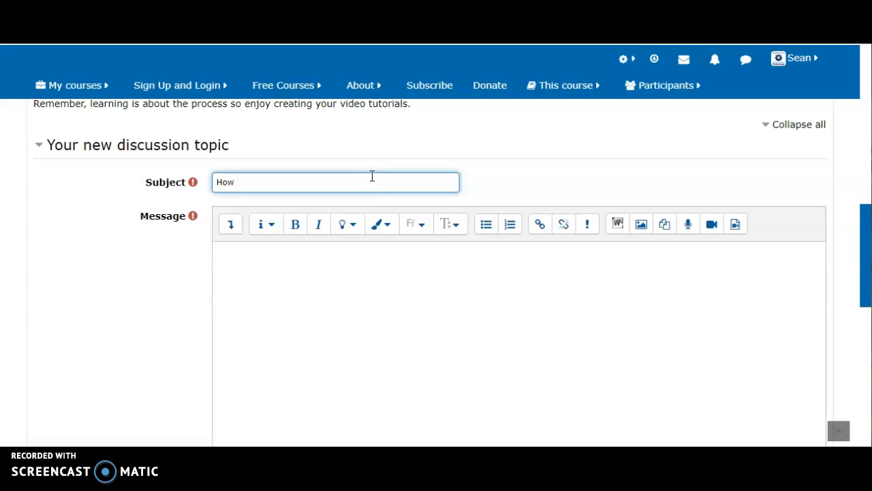
pyautogui.write('o record audio using ')
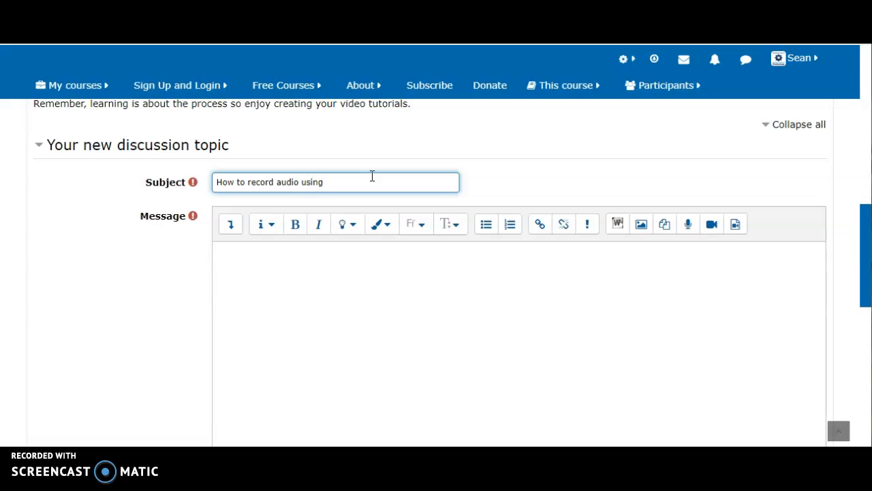
pyautogui.write('editor')
# - Insert "and insert video file" after the word "audio" in the subject
pyautogui.click(301, 182)
pyautogui.write('and insert vide')
pyautogui.press('BackSpace')
pyautogui.write('eo ')
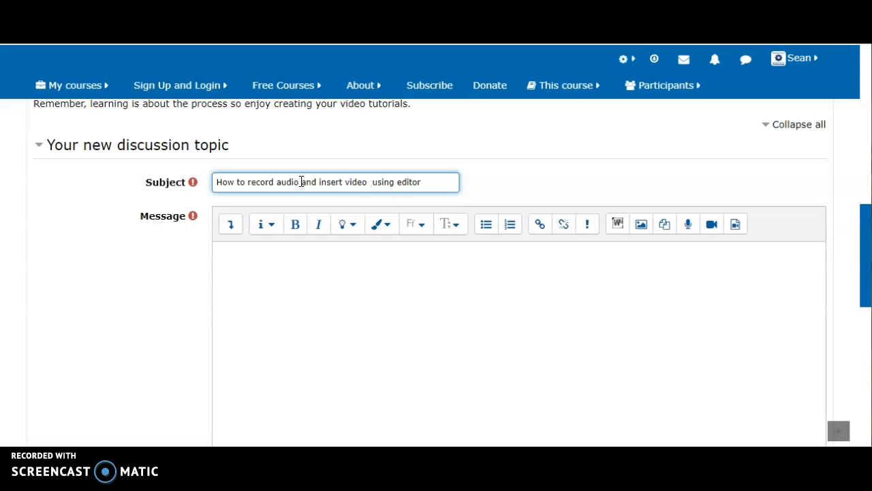
pyautogui.write('file')
# - Append "- Moodle" to the end of the subject and move on to the message body
pyautogui.press('Right')
pyautogui.press('Right')
pyautogui.press('Right')
pyautogui.press('Right')
pyautogui.press('Right')
pyautogui.press('Right')
pyautogui.press('Right')
pyautogui.press('Right')
pyautogui.press('Right')
pyautogui.write('Moodle')
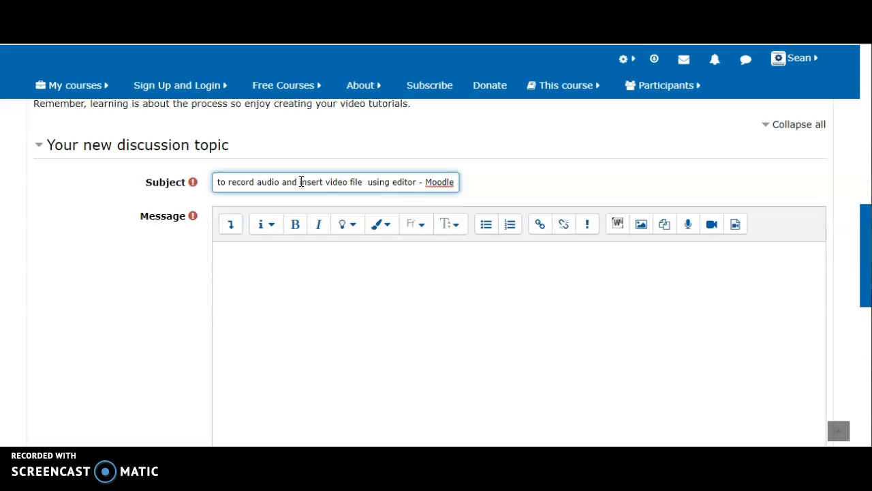
pyautogui.press('Tab')
pyautogui.press('Tab')
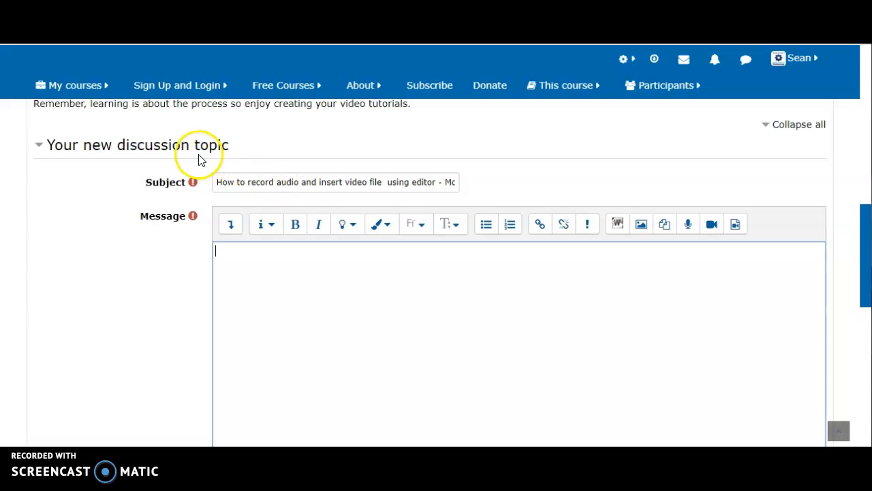
# - Expand the message editor's full set of tools to look them over, and collapse it again
pyautogui.click(227, 224)
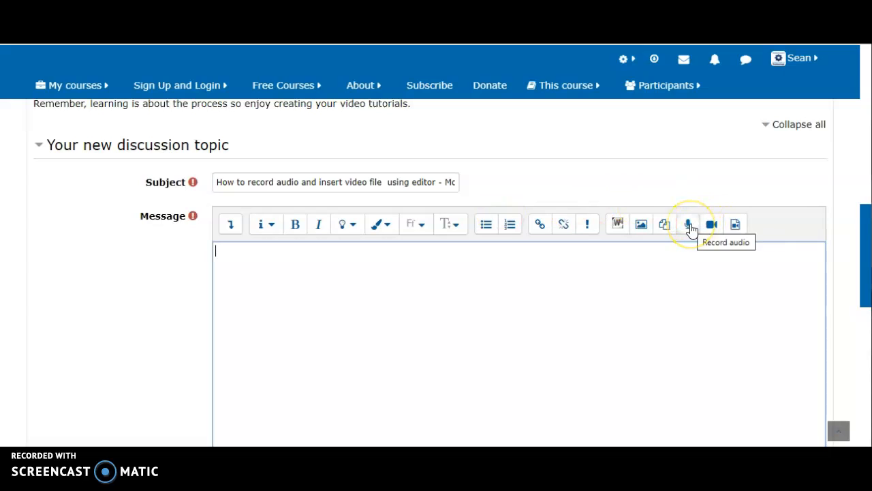
pyautogui.click(689, 231)
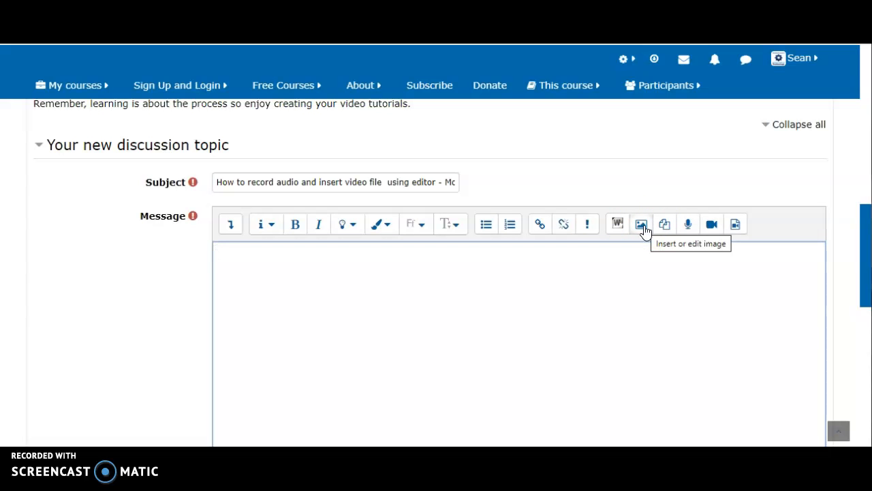
pyautogui.click(230, 232)
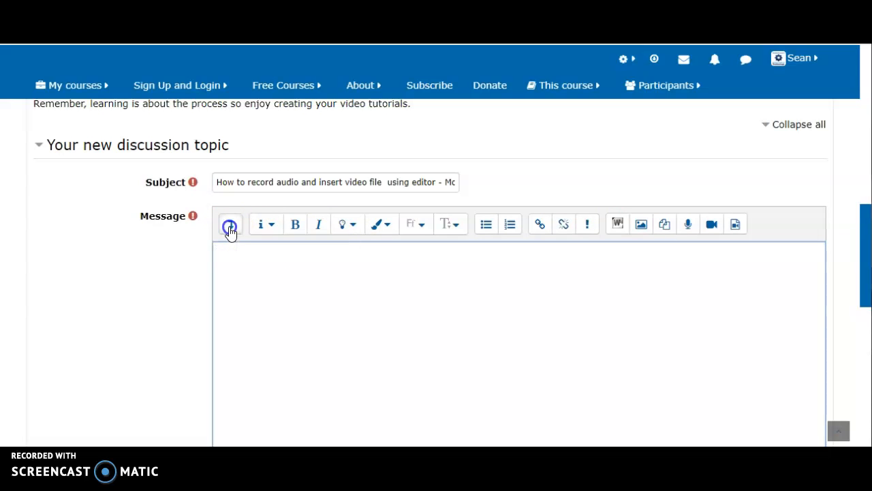
pyautogui.click(230, 247)
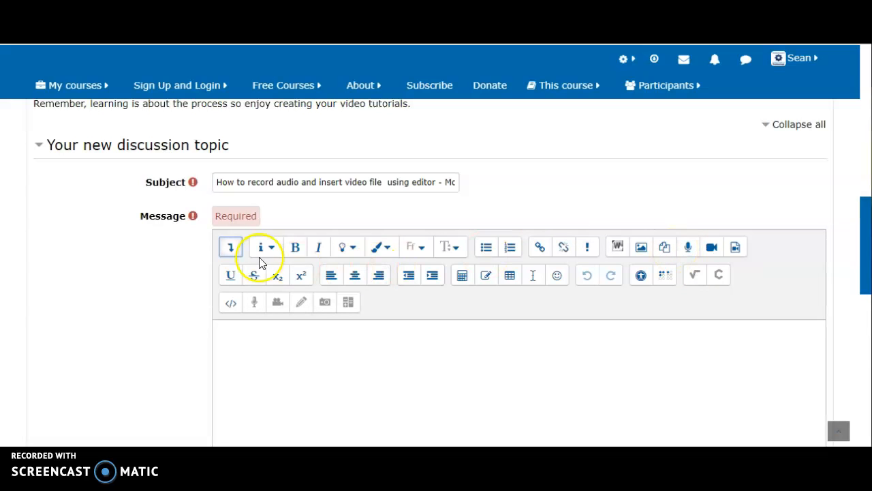
pyautogui.click(231, 252)
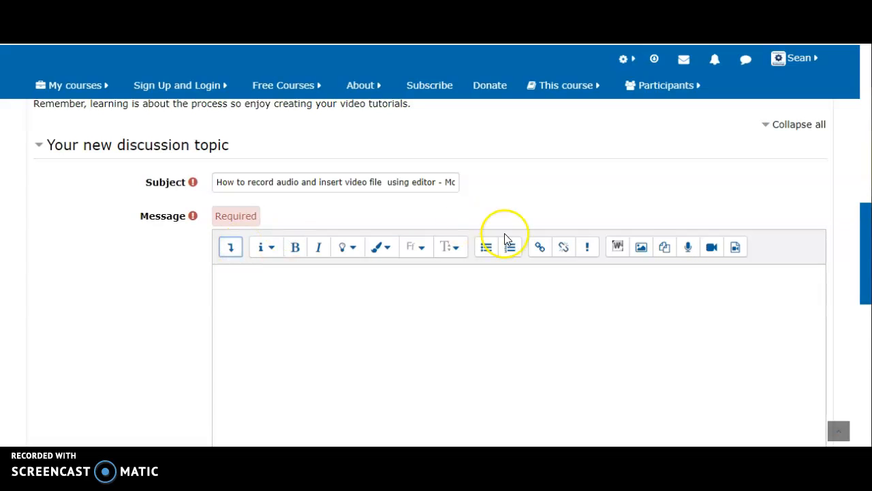
# - Record an audio clip about 22 seconds long in the message editor and attach it to the message after playing it back
pyautogui.click(689, 250)
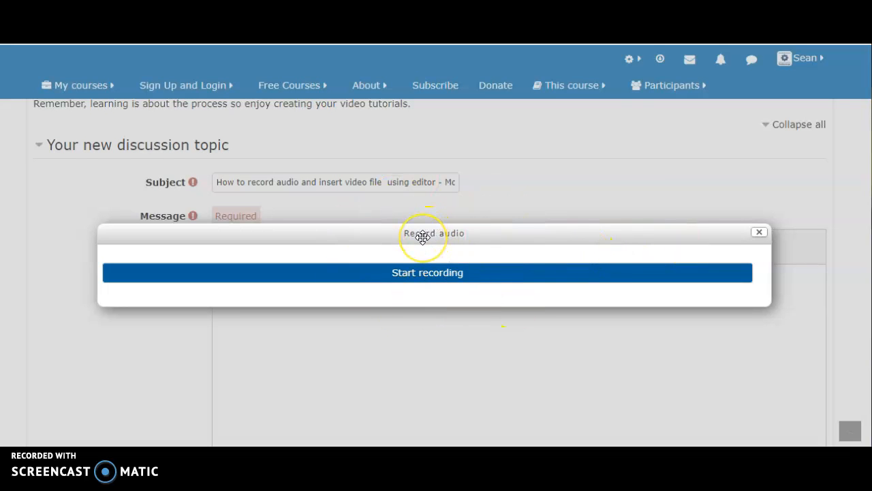
pyautogui.click(455, 278)
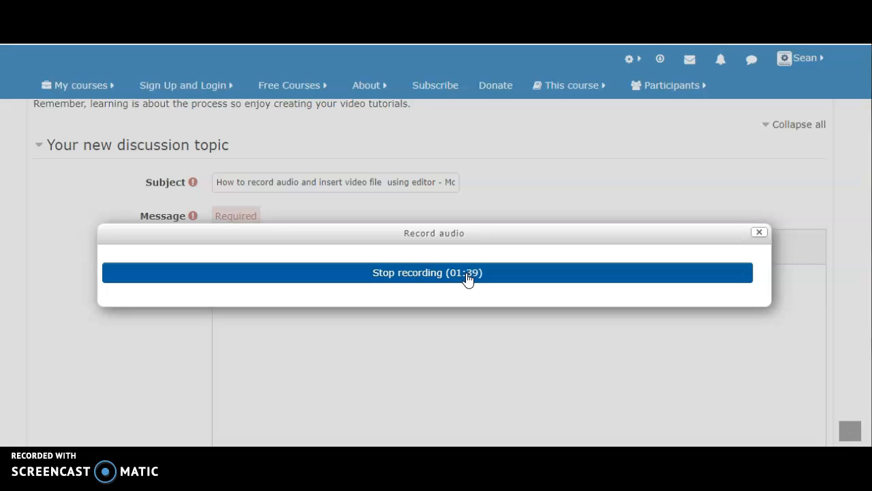
pyautogui.click(467, 276)
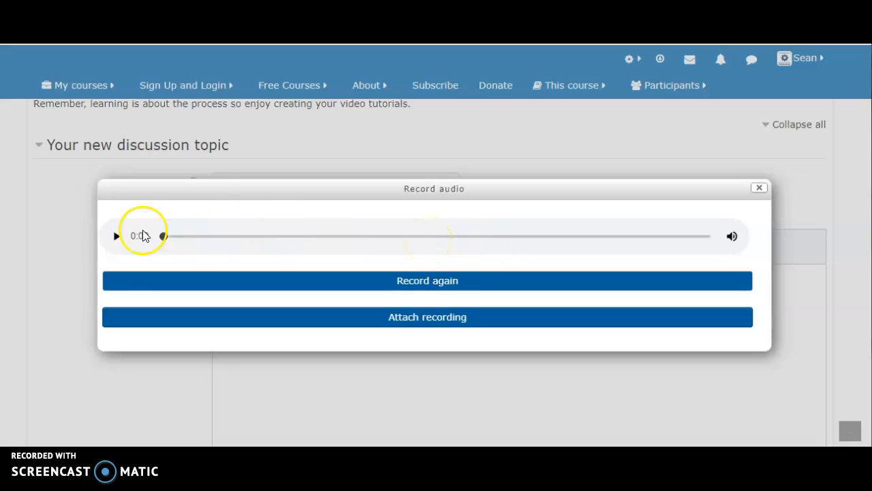
pyautogui.click(116, 236)
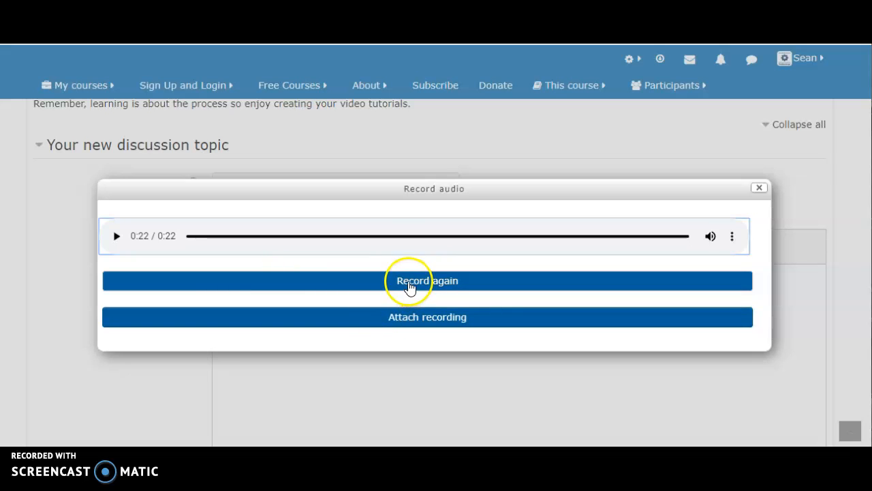
pyautogui.click(409, 318)
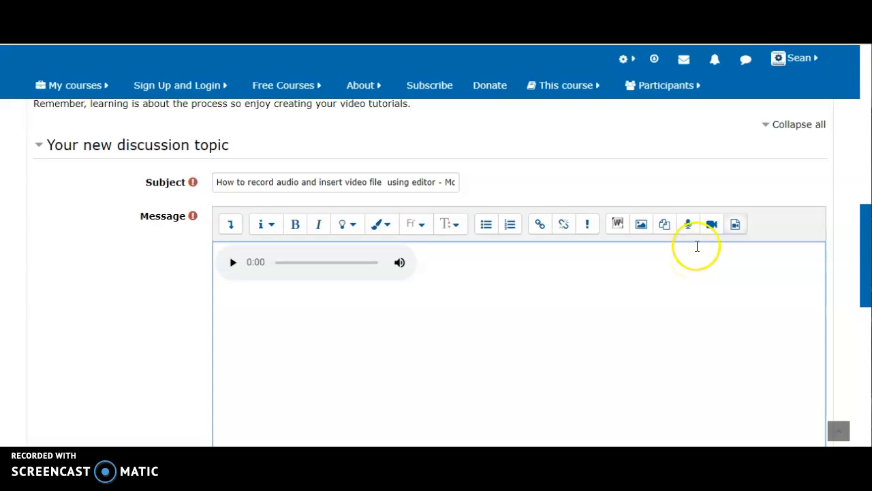
# - Insert a video into the message, using the link youtube.com/watch?v=IZzX_4HQeXY copied from the Word document as its source URL
pyautogui.click(736, 229)
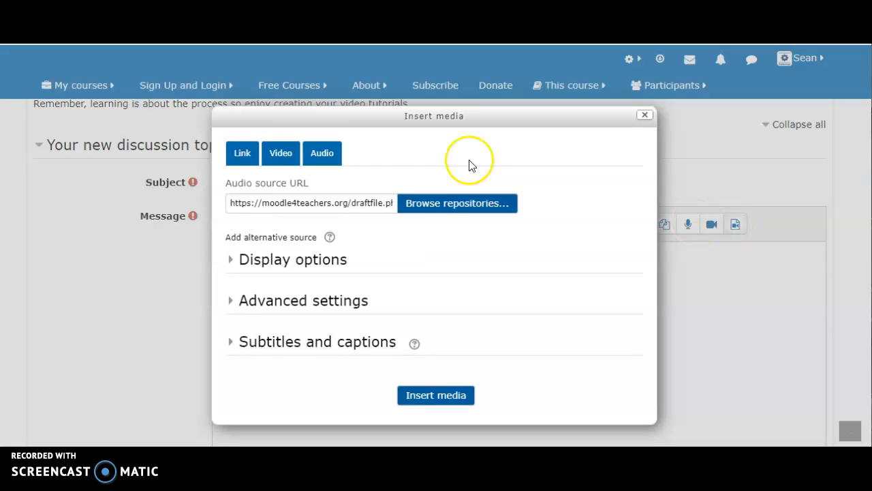
pyautogui.click(286, 156)
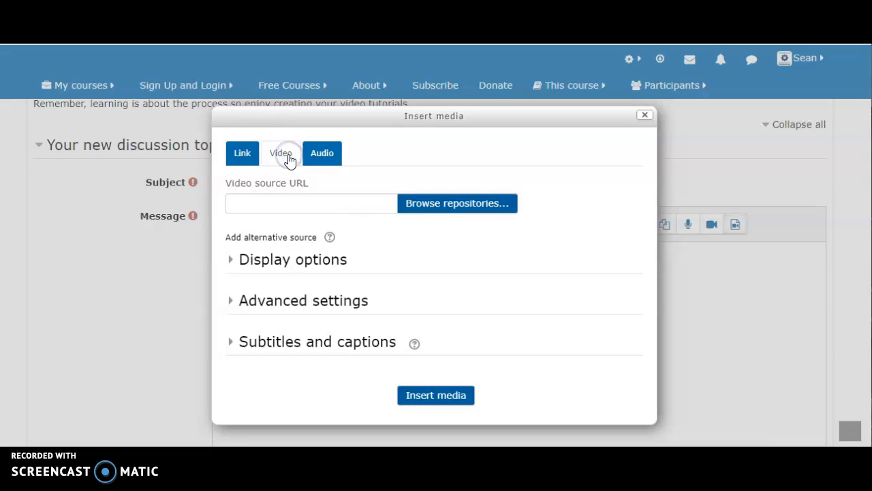
pyautogui.click(296, 204)
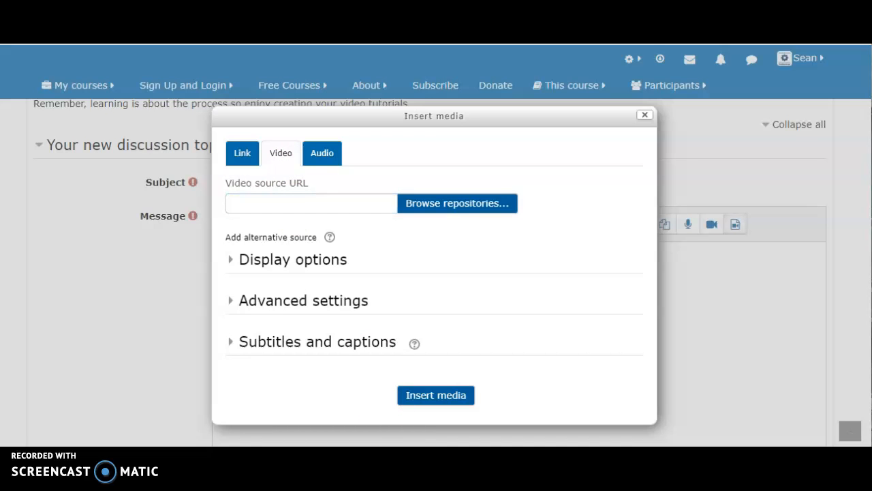
pyautogui.rightClick(576, 279)
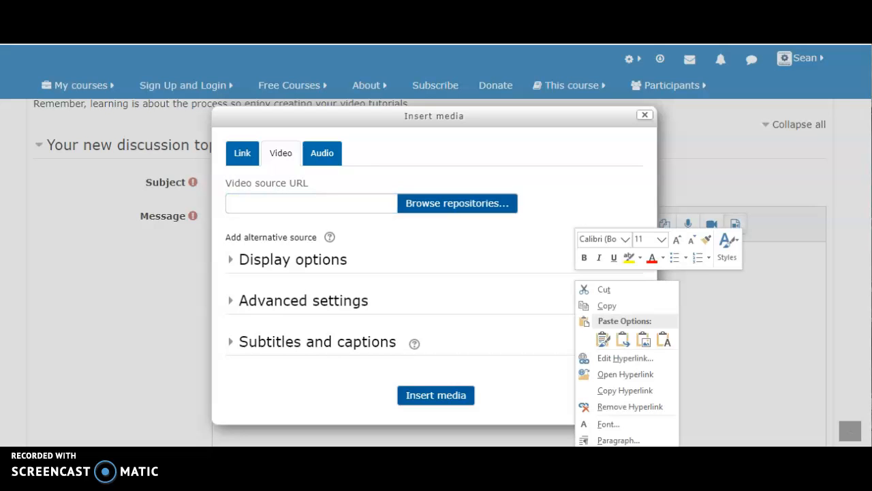
pyautogui.click(606, 305)
pyautogui.click(308, 202)
pyautogui.rightClick(310, 203)
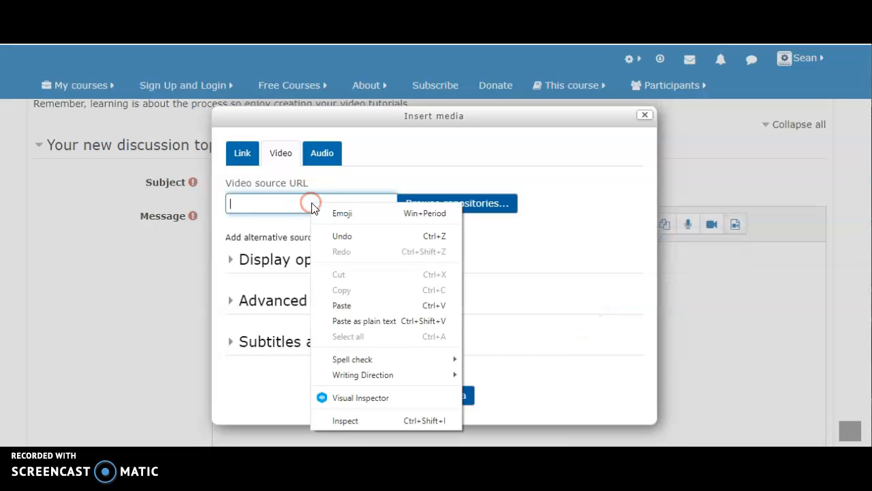
pyautogui.click(342, 306)
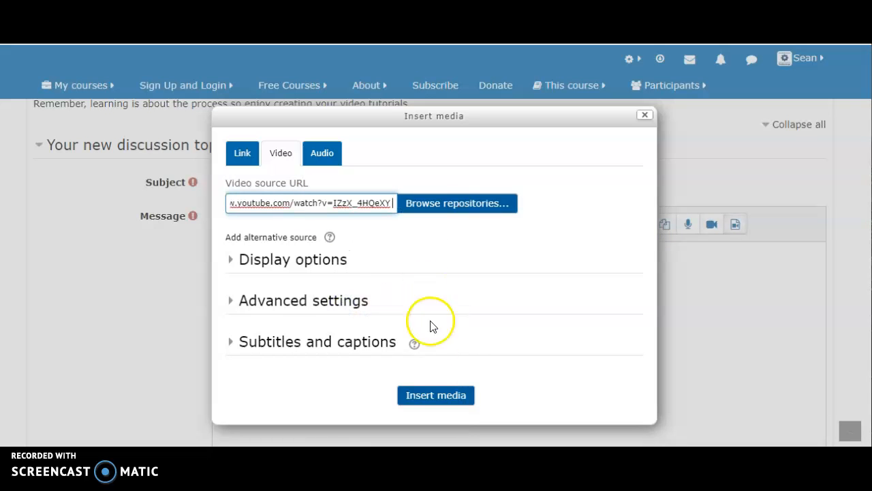
pyautogui.click(435, 397)
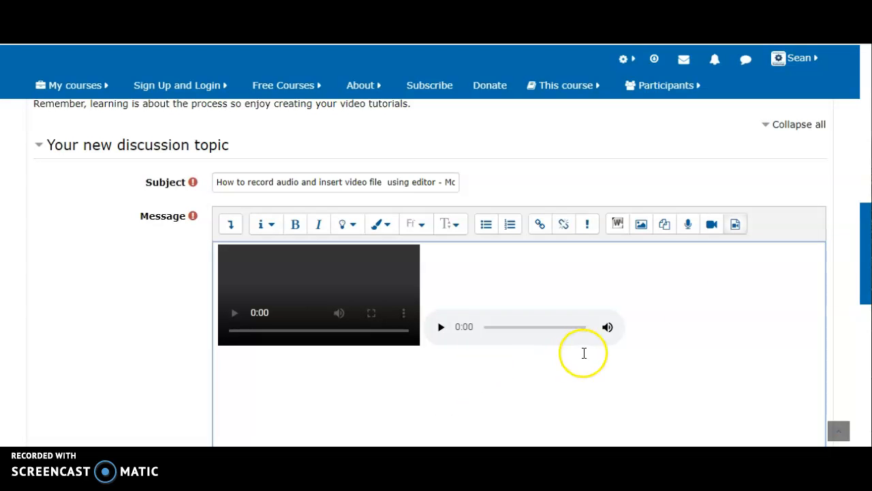
# - Review the finished message with its video and audio, and post it to the forum
pyautogui.moveTo(867, 247); pyautogui.dragTo(865, 345)
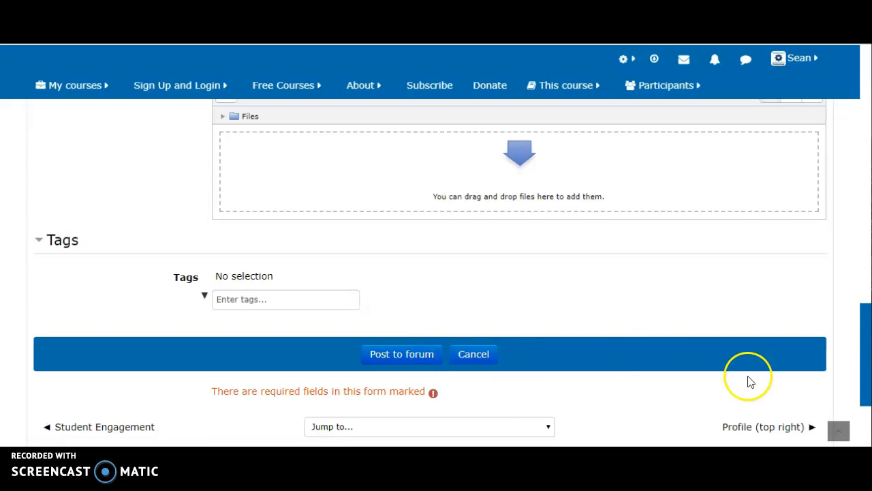
pyautogui.moveTo(868, 376); pyautogui.dragTo(868, 264)
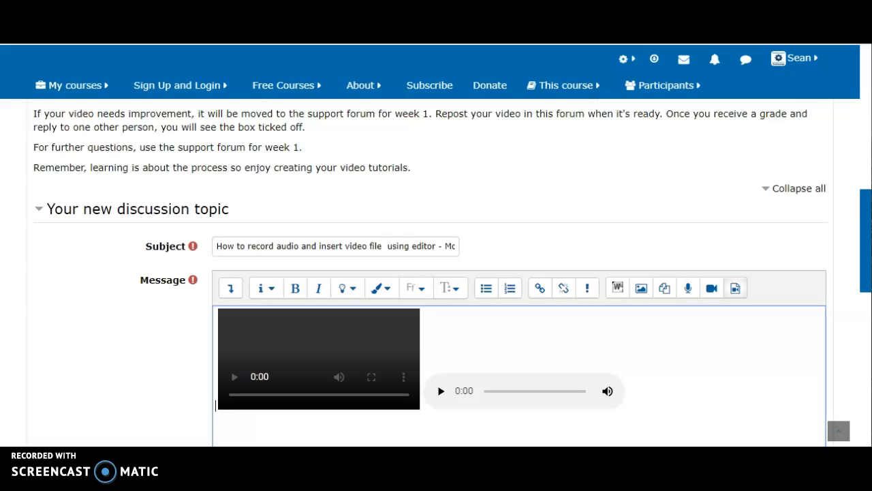
pyautogui.moveTo(866, 253); pyautogui.dragTo(865, 368)
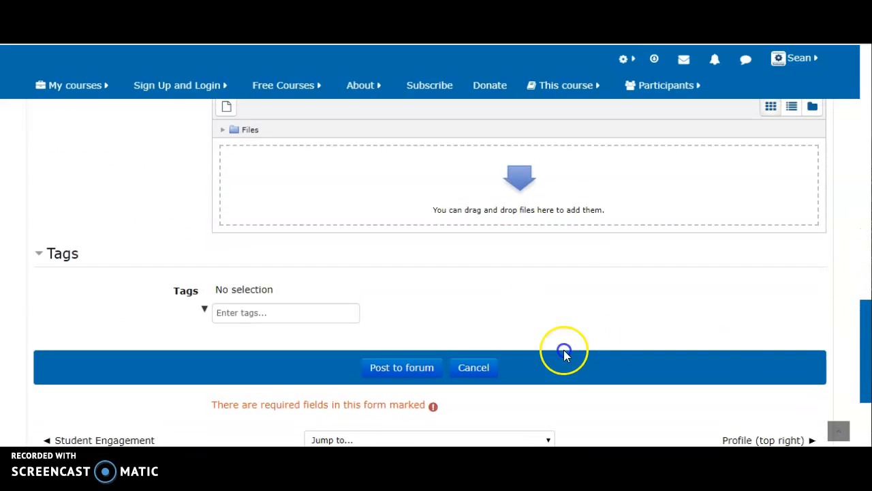
pyautogui.click(419, 369)
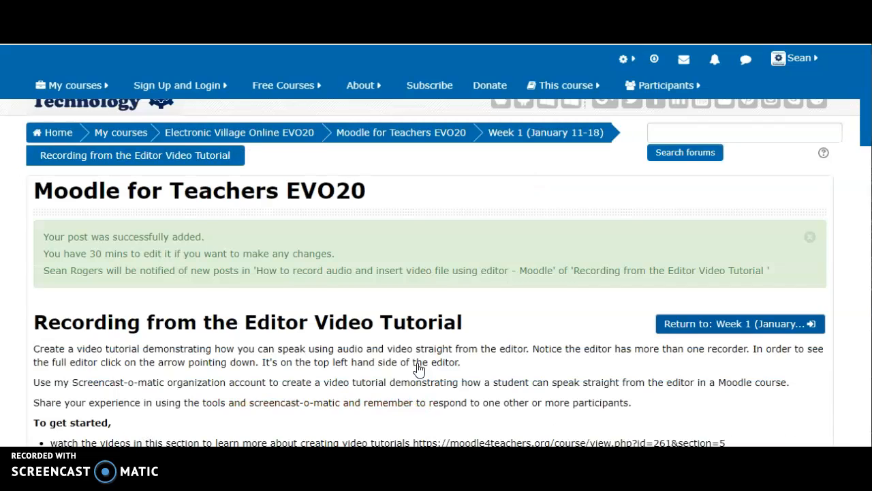
# - Open the posted discussion "How to record audio and insert video file using editor - Moodle" from the forum's discussion list
pyautogui.scroll(1, 311, 298)
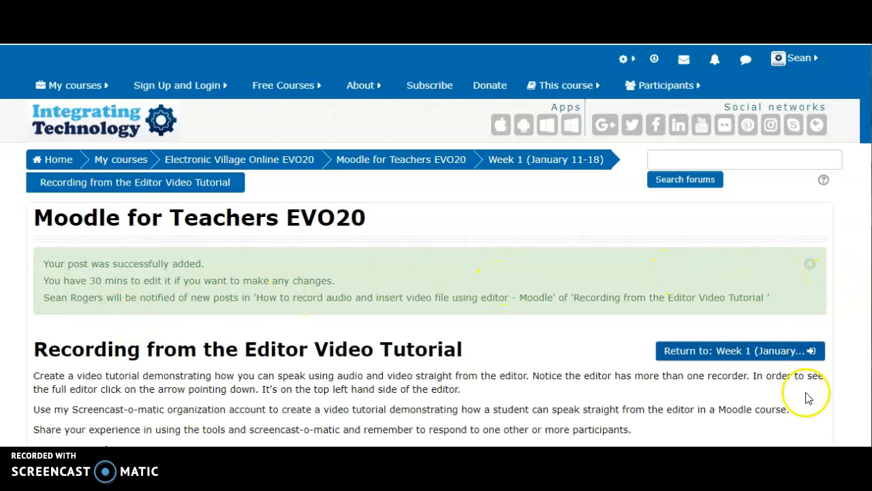
pyautogui.moveTo(865, 98); pyautogui.dragTo(870, 246)
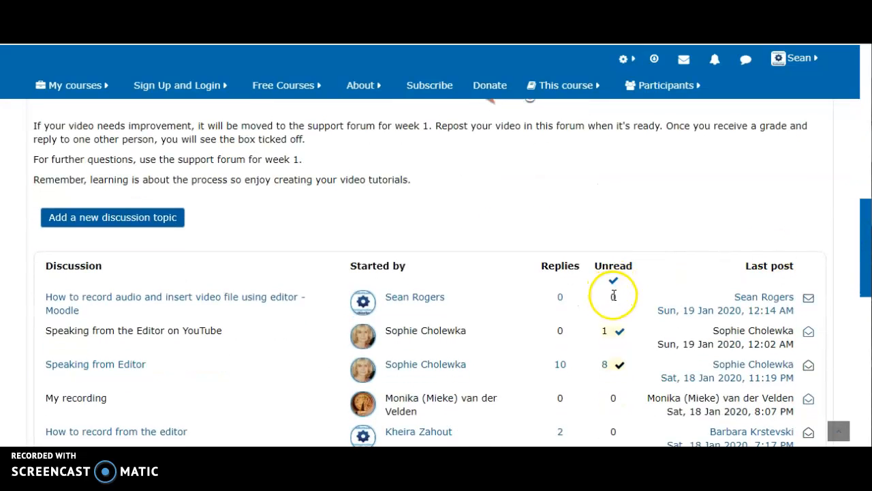
pyautogui.click(559, 293)
pyautogui.click(561, 298)
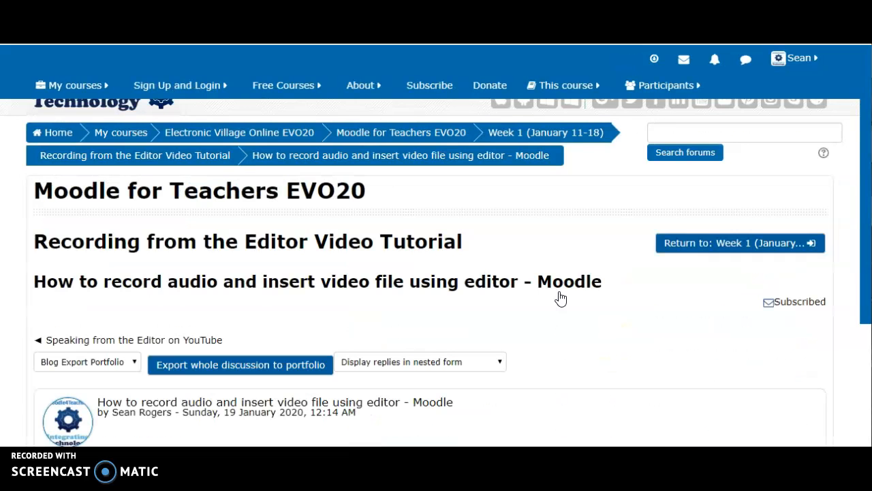
pyautogui.click(767, 205)
pyautogui.moveTo(863, 162); pyautogui.dragTo(865, 254)
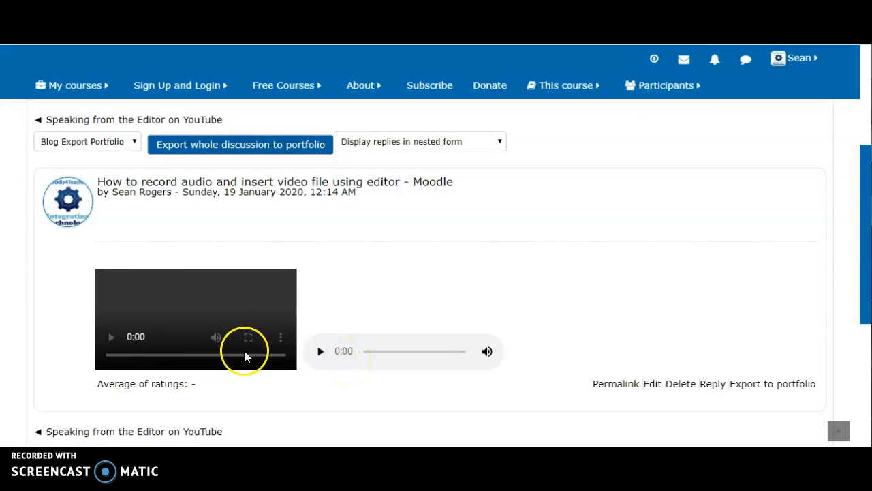
# - Play the audio recording in the published post and try to play the embedded video
pyautogui.click(320, 352)
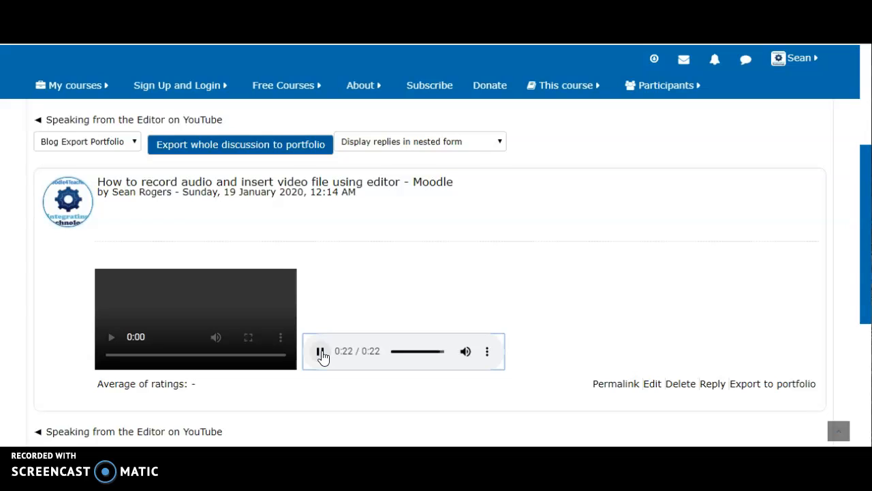
pyautogui.click(109, 312)
pyautogui.click(178, 335)
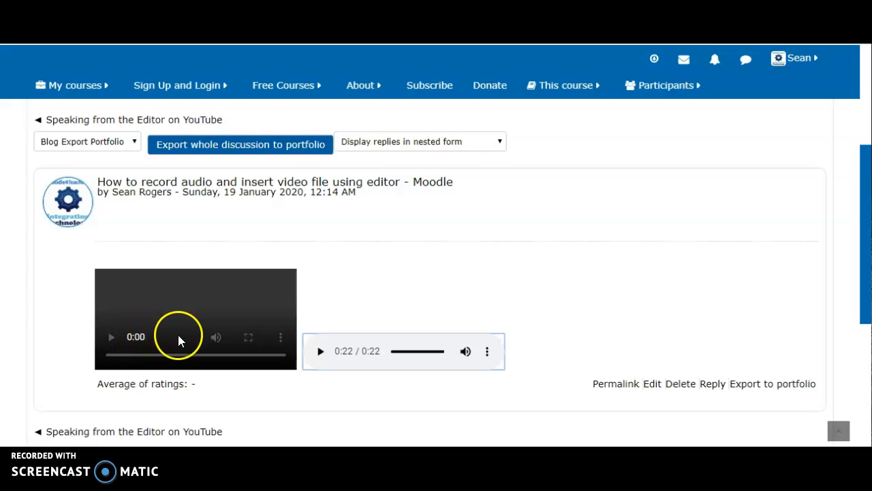